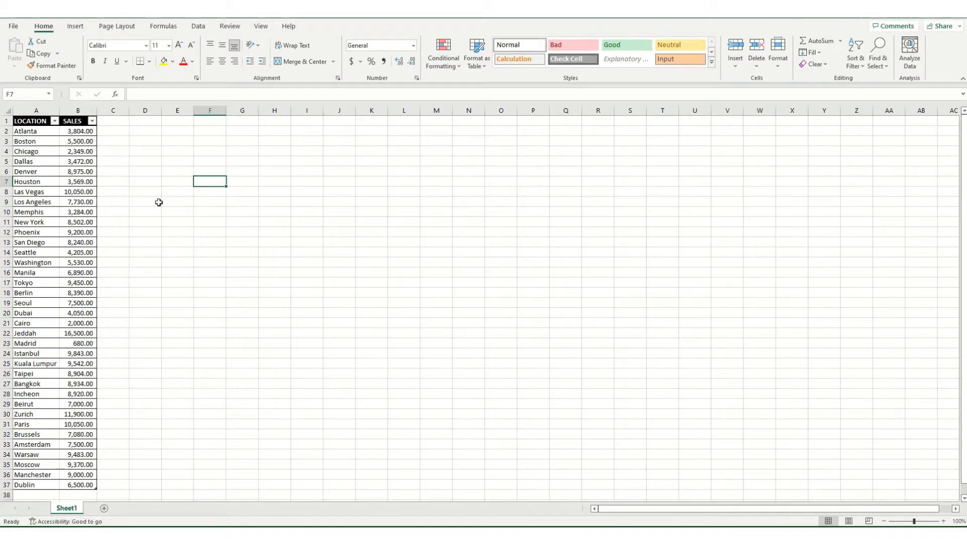
Encrypt the workbook via File > Info > Protect Workbook, entering and re-entering an open password
click(22, 29)
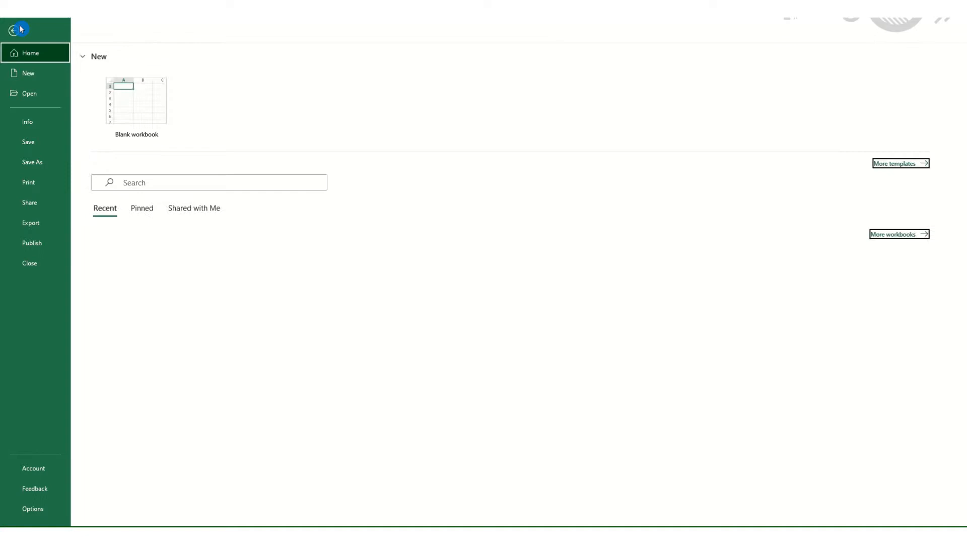
click(35, 126)
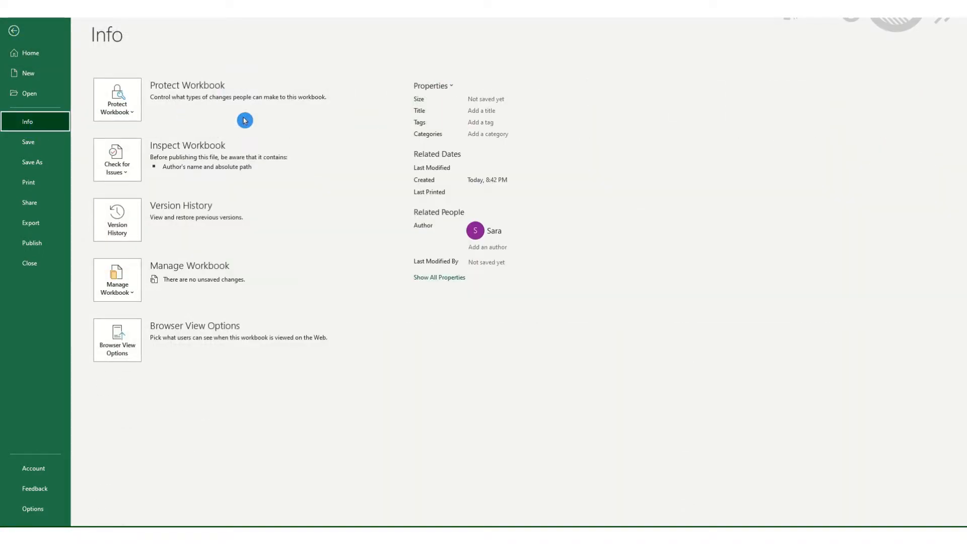
click(133, 113)
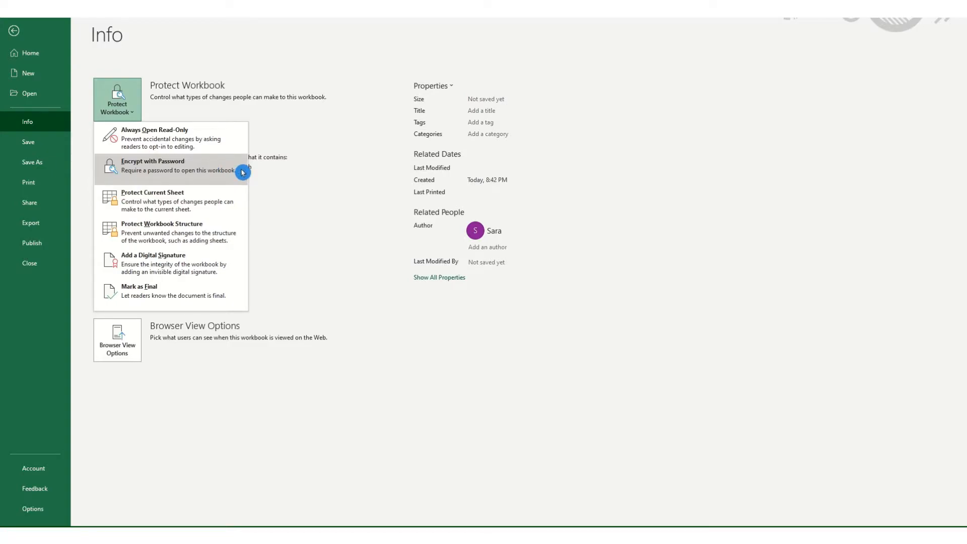
click(190, 167)
click(466, 251)
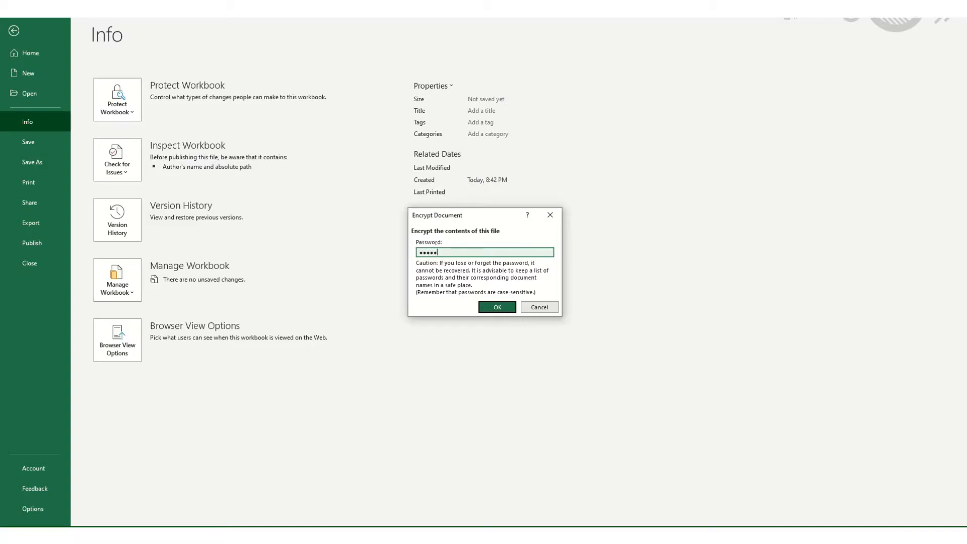
click(496, 307)
click(462, 258)
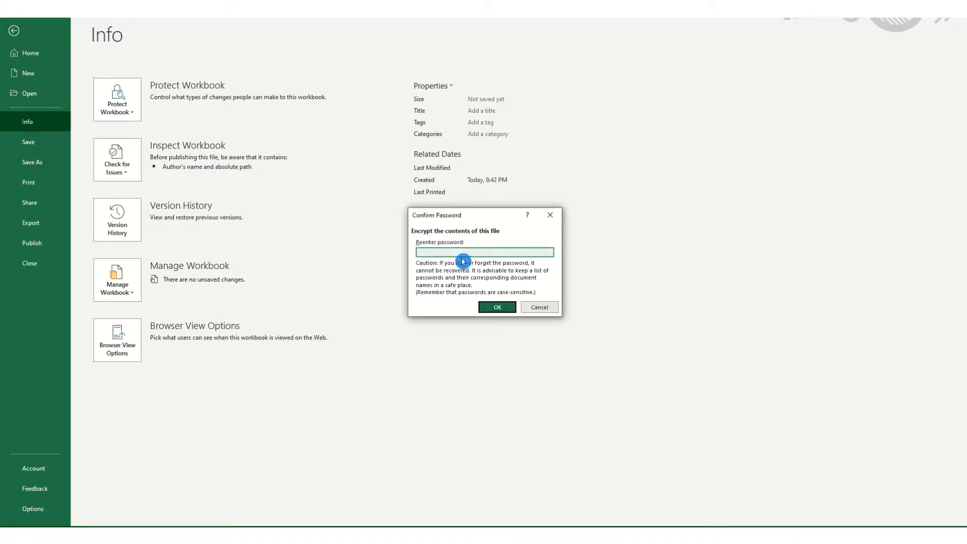
text(12345)
click(491, 309)
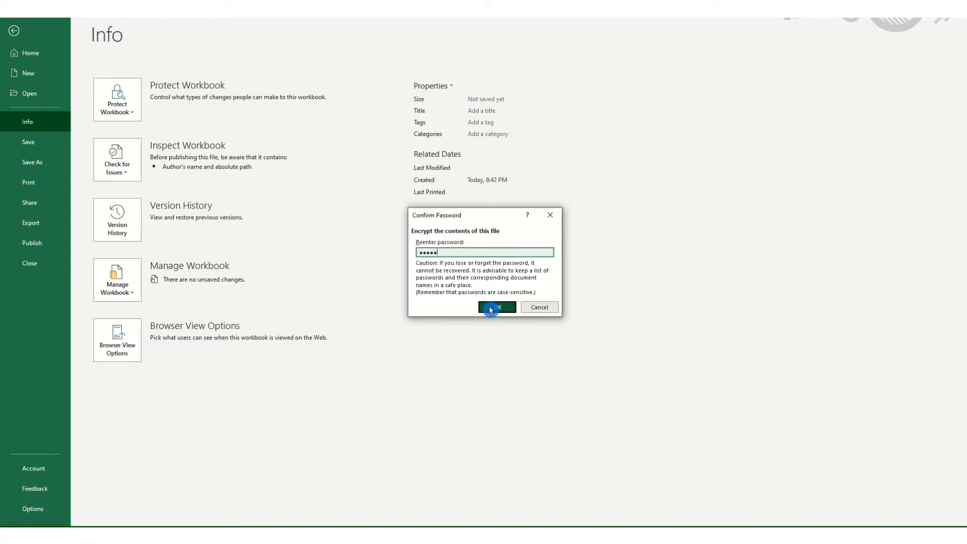
click(497, 309)
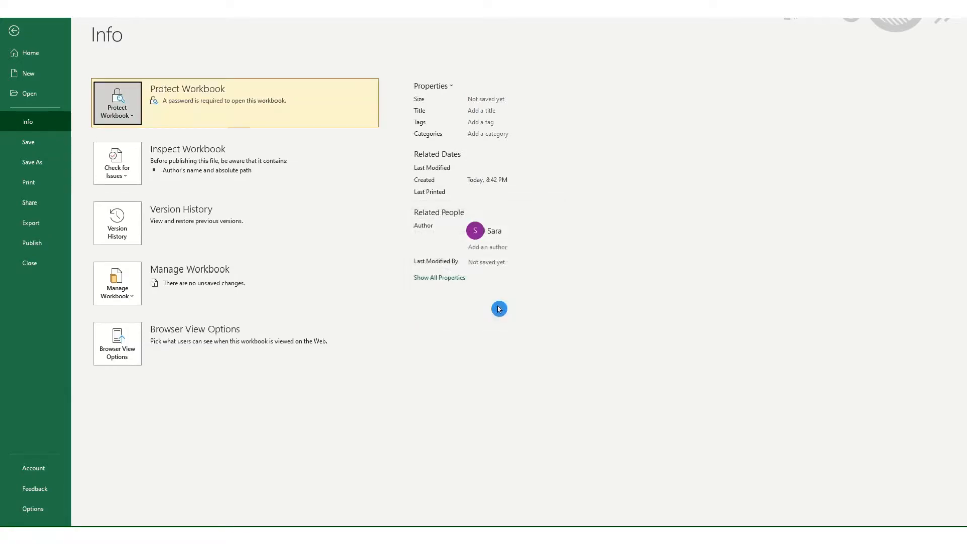
Save the workbook as 'Sample' in the Documents > IT Explaurah folder
click(14, 32)
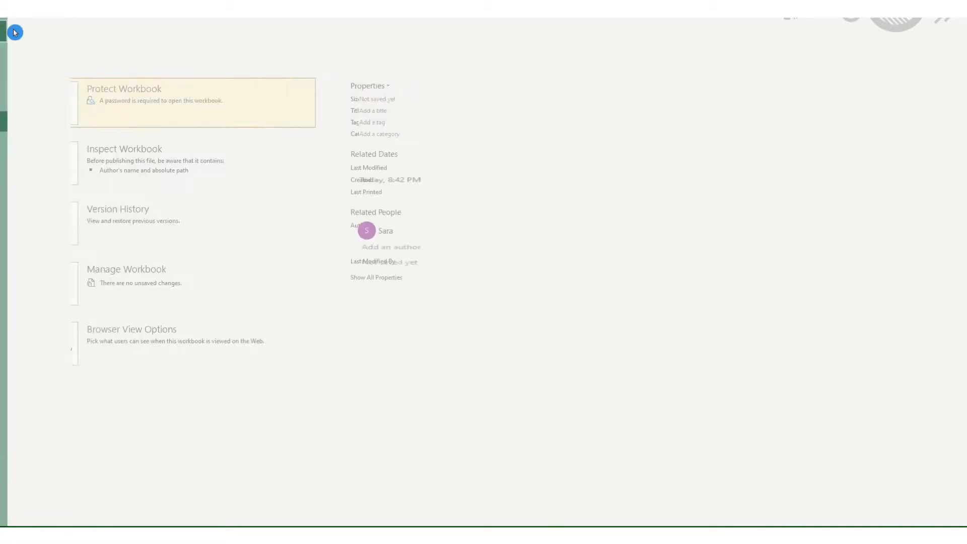
click(406, 234)
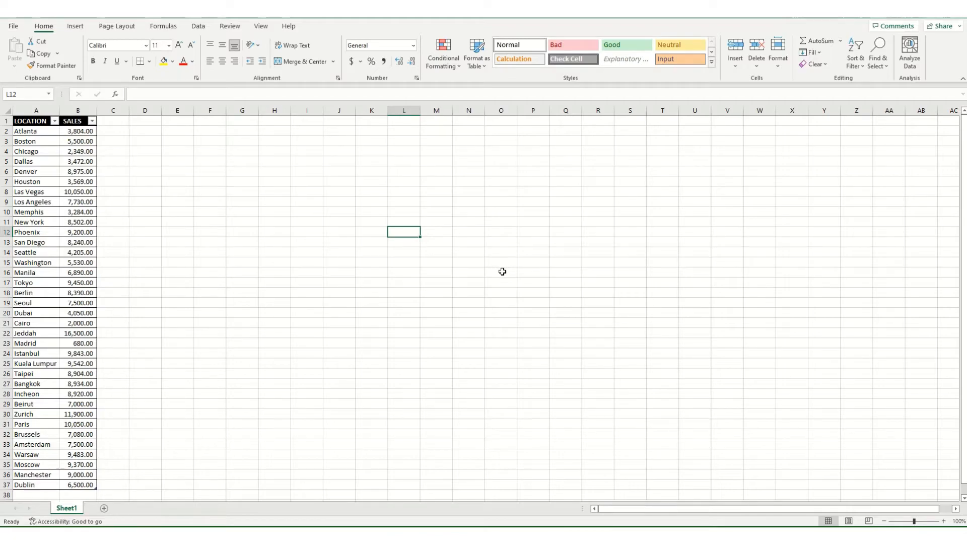
key(ctrl+s)
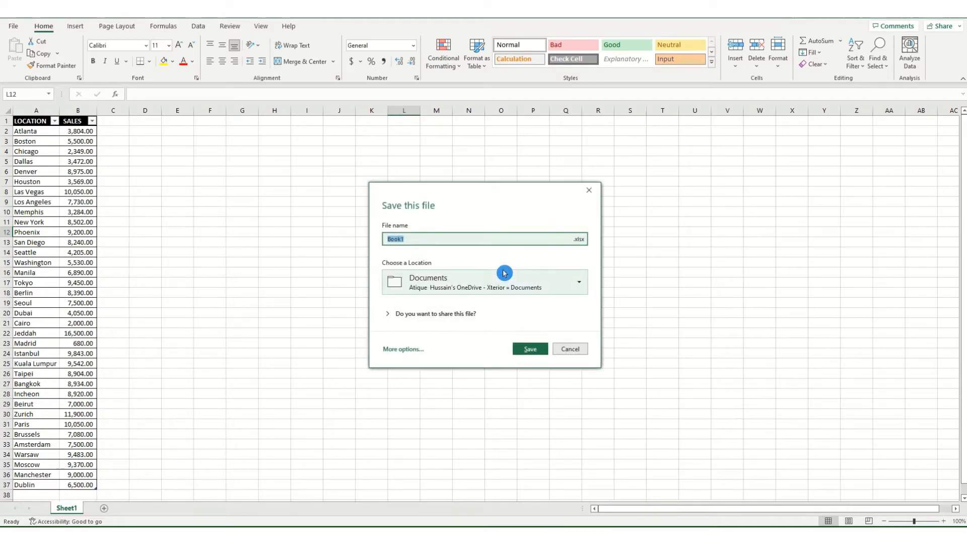
click(399, 354)
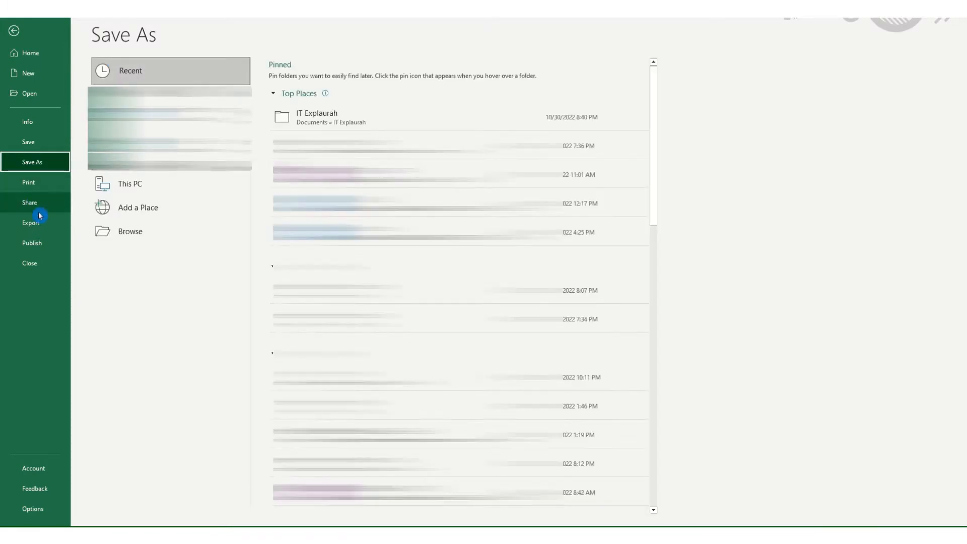
click(361, 121)
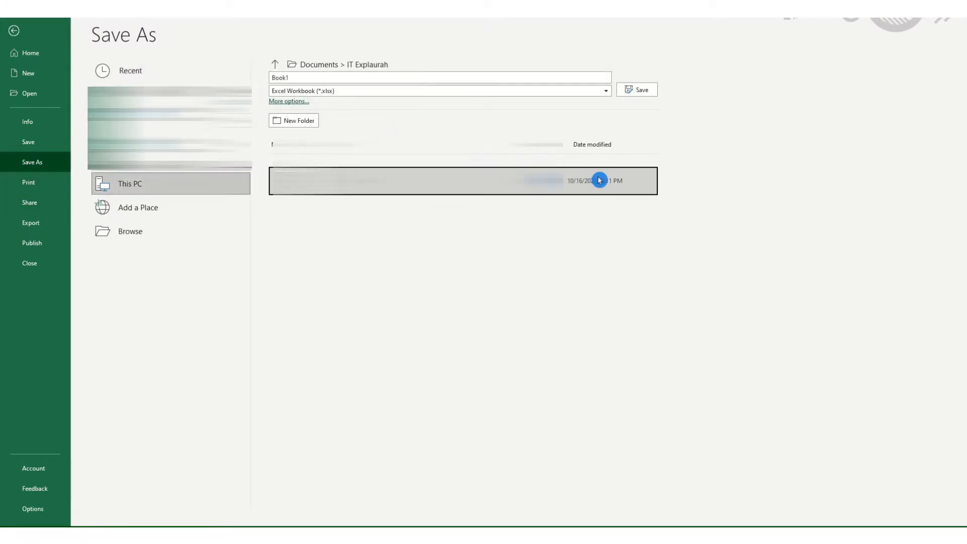
click(332, 77)
text(Sample)
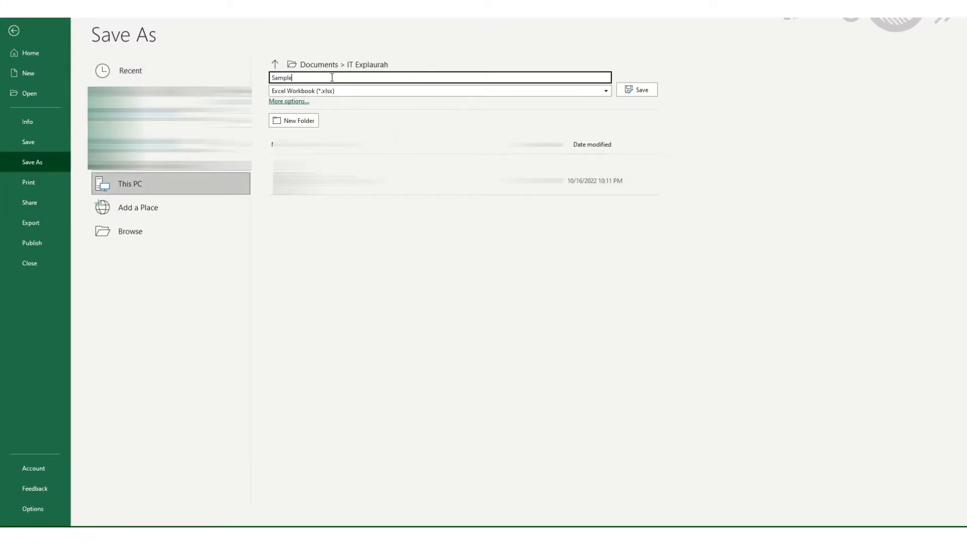
click(646, 89)
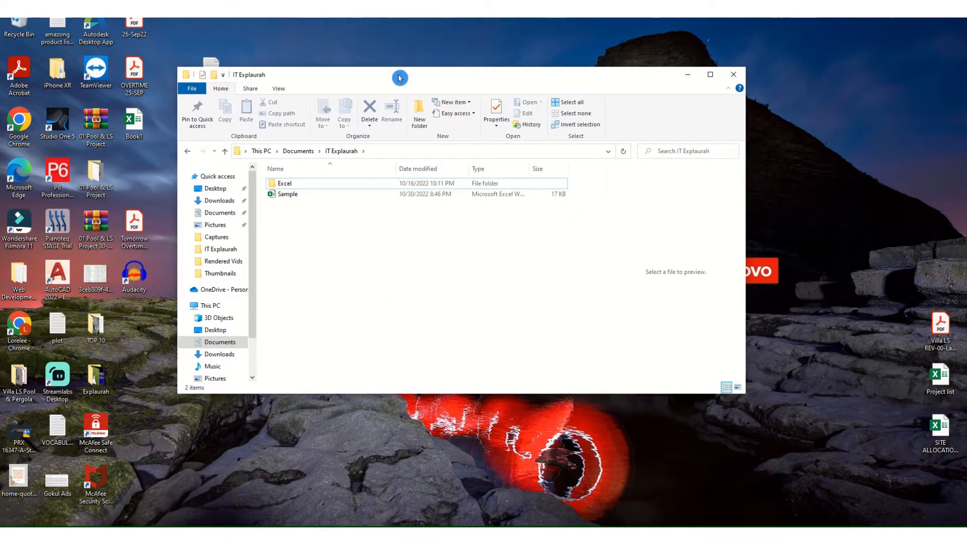
Open Sample from File Explorer and enter its password to show the sales table
click(295, 197)
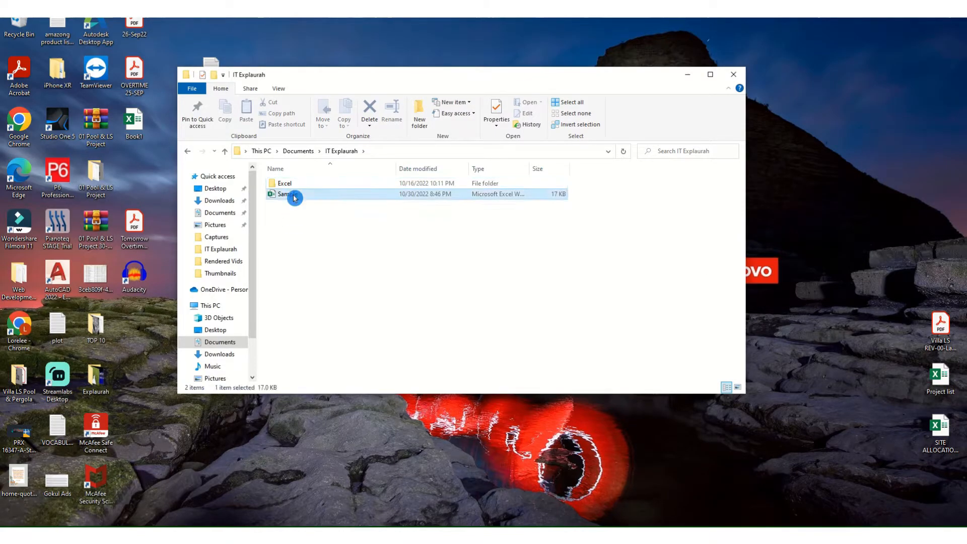
double_click(294, 196)
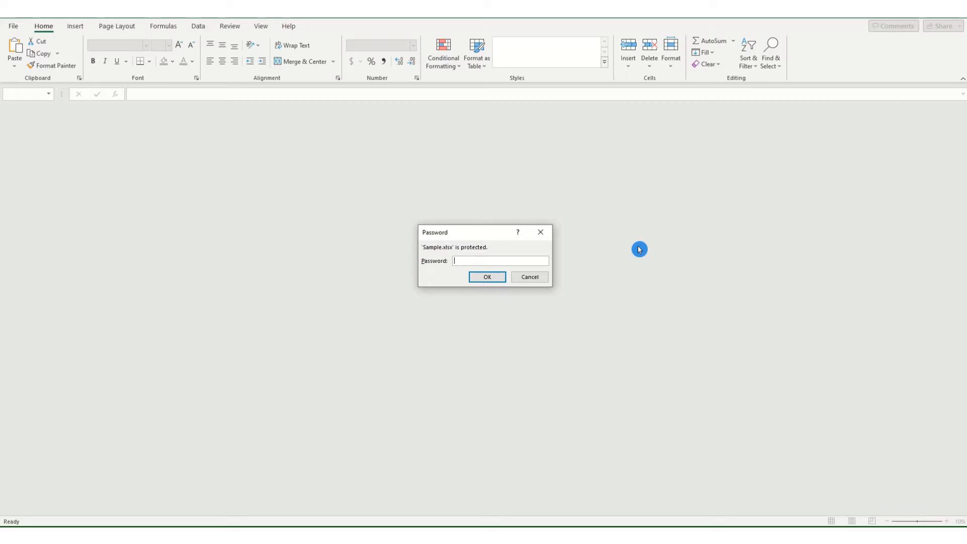
text(4)
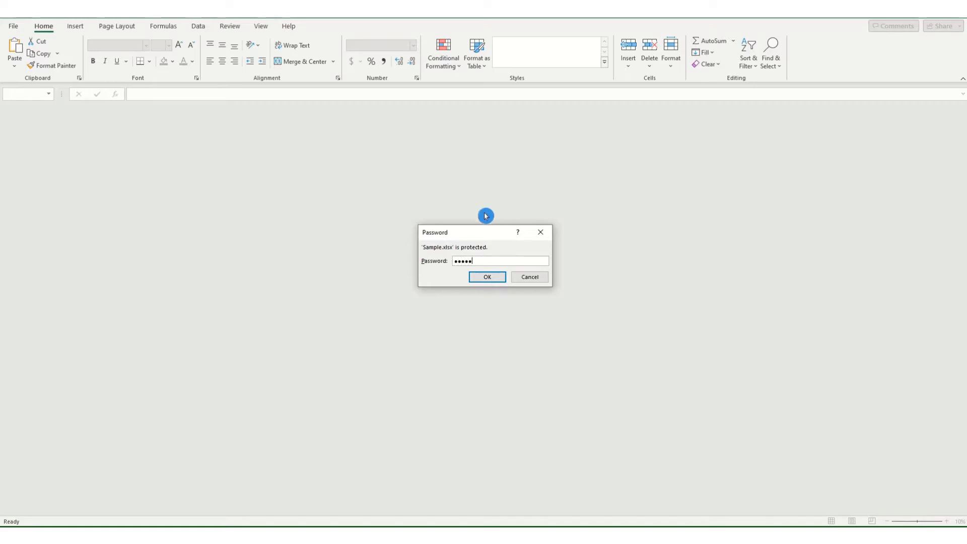
click(498, 278)
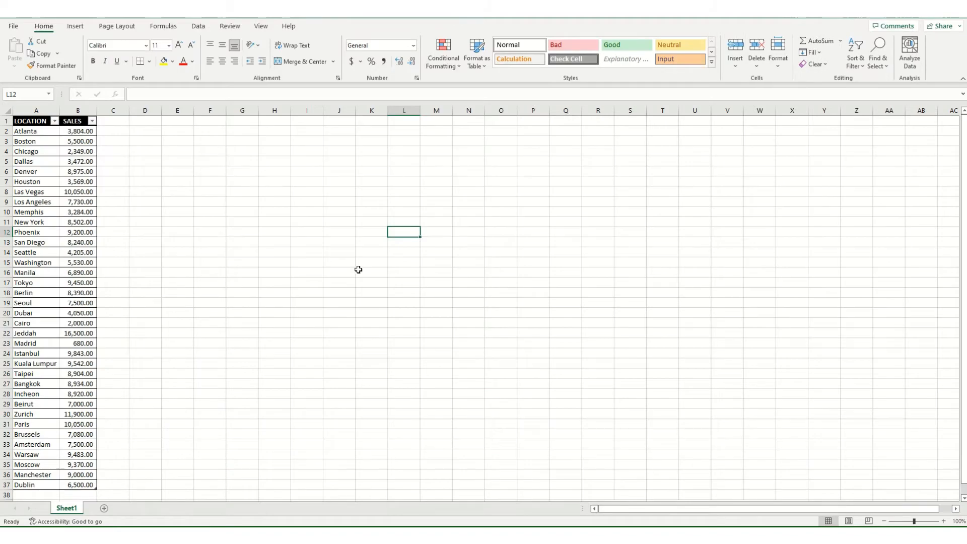
click(302, 269)
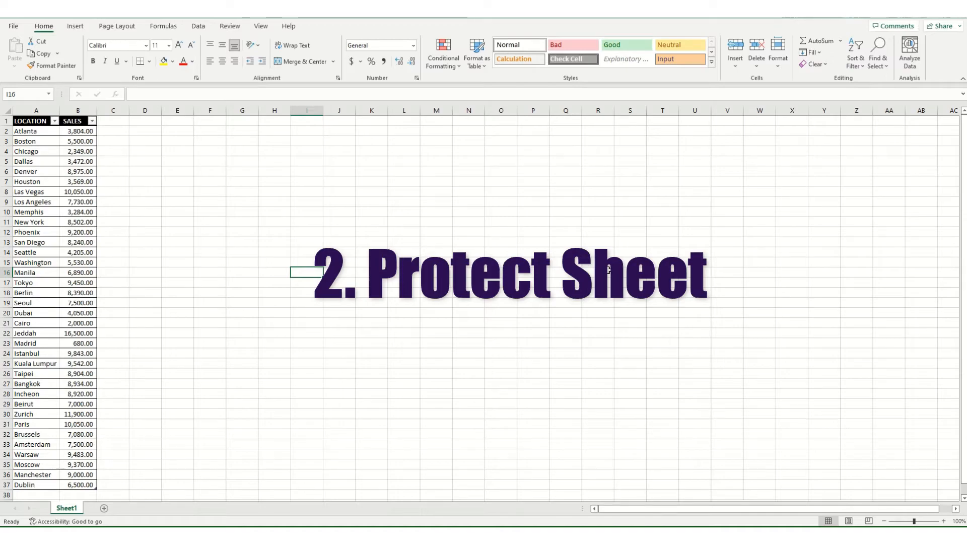
Protect Sheet1 from the Review tab with a sheet password, confirming it
click(236, 30)
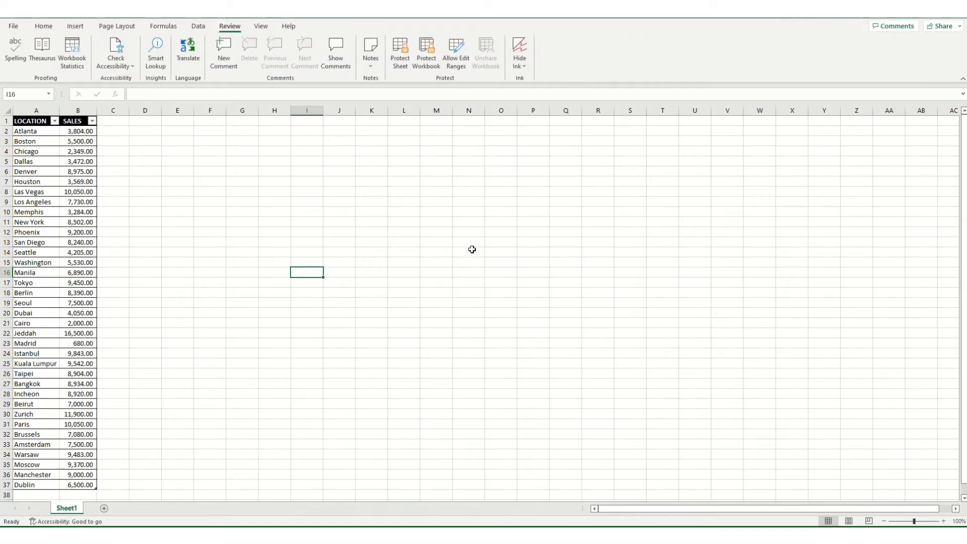
click(406, 45)
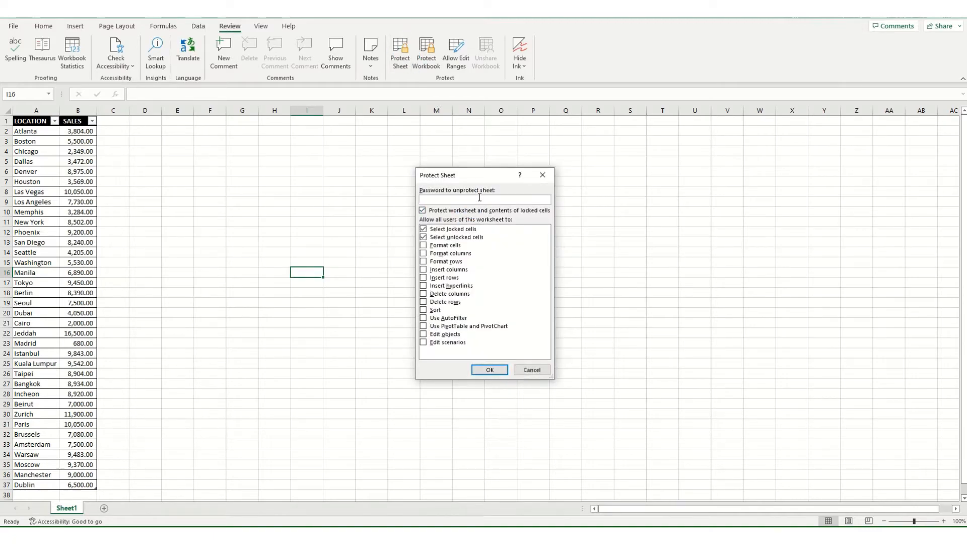
text(1)
click(501, 373)
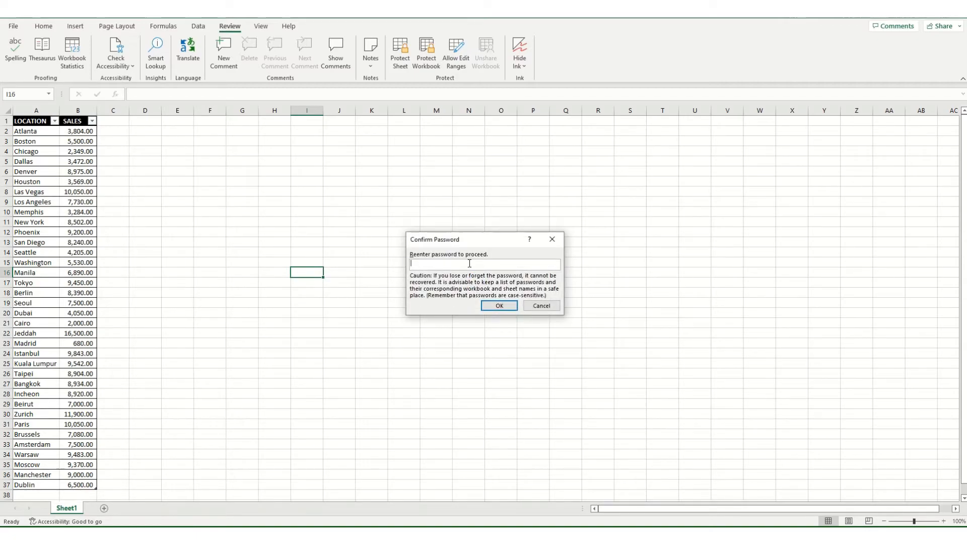
text(•••••)
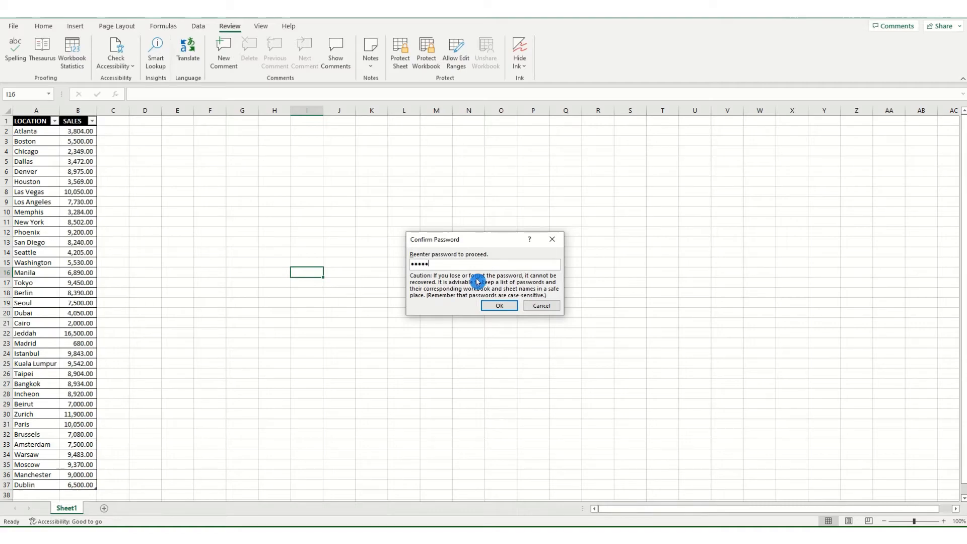
click(495, 308)
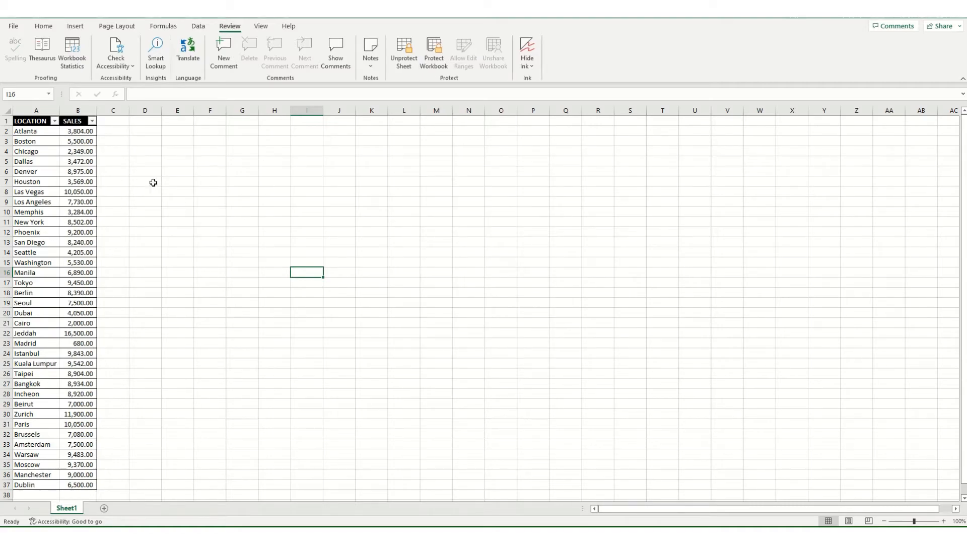
click(169, 161)
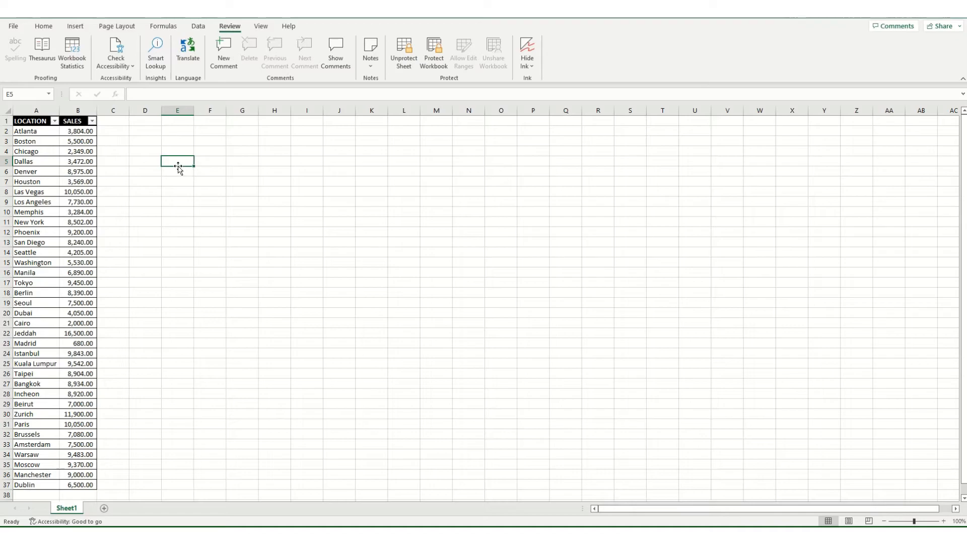
double_click(179, 166)
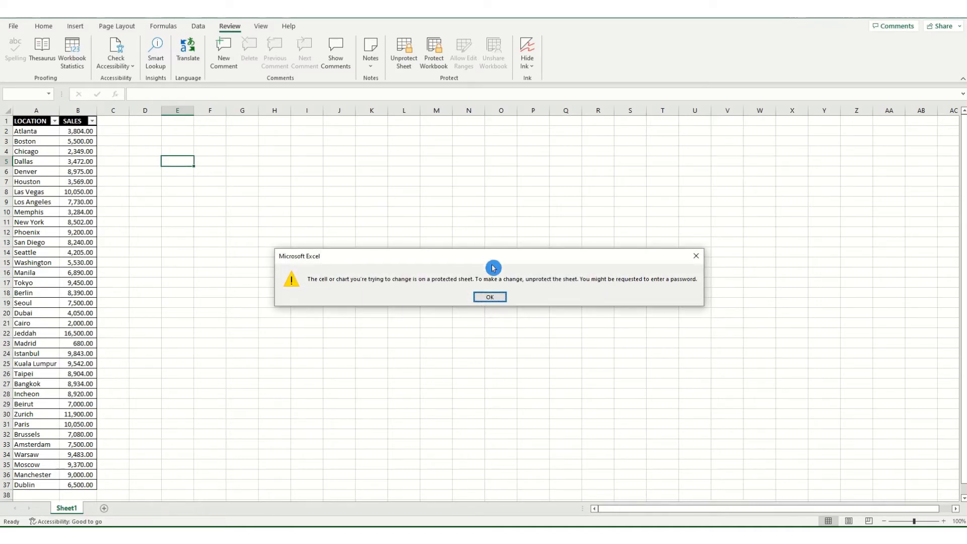
click(493, 298)
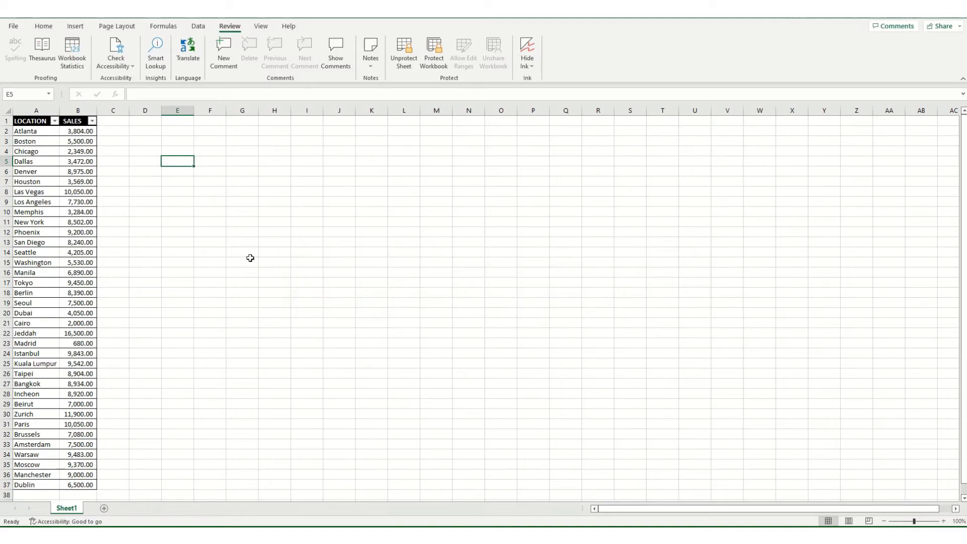
click(56, 151)
double_click(69, 160)
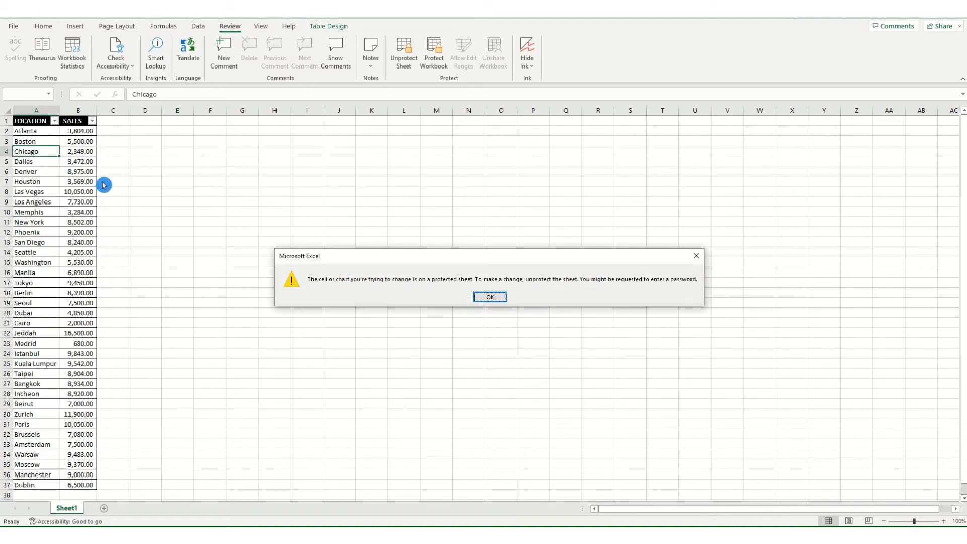
click(476, 299)
double_click(77, 172)
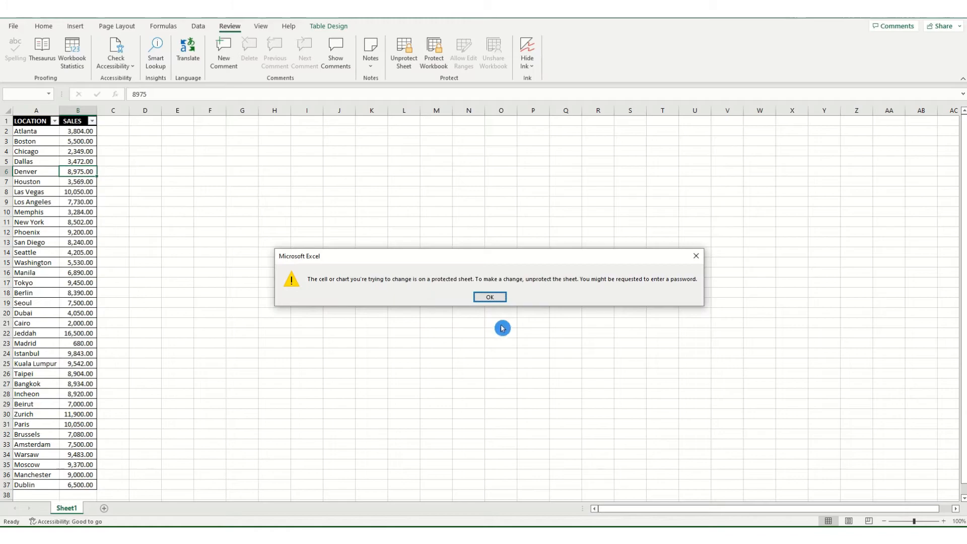
click(492, 298)
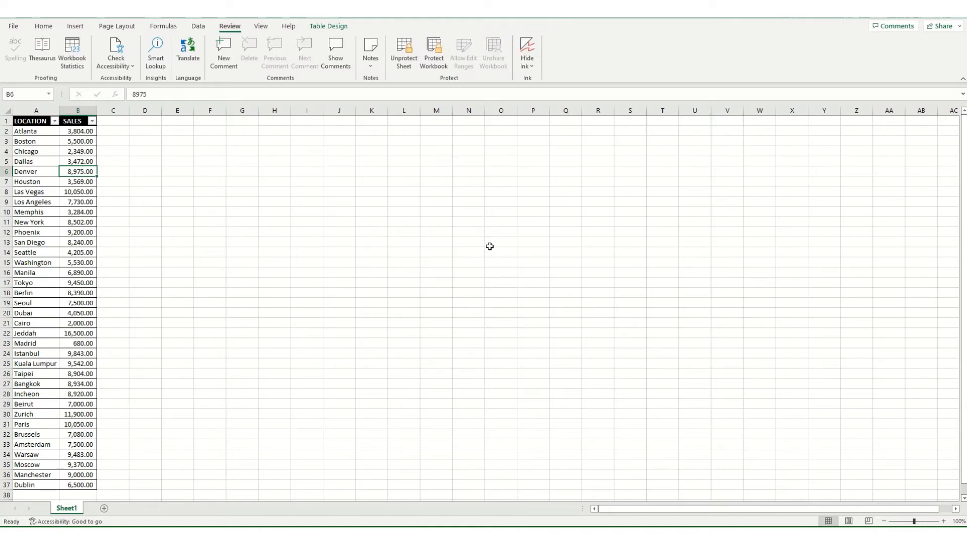
Unprotect Sheet1 by entering the sheet password
click(404, 53)
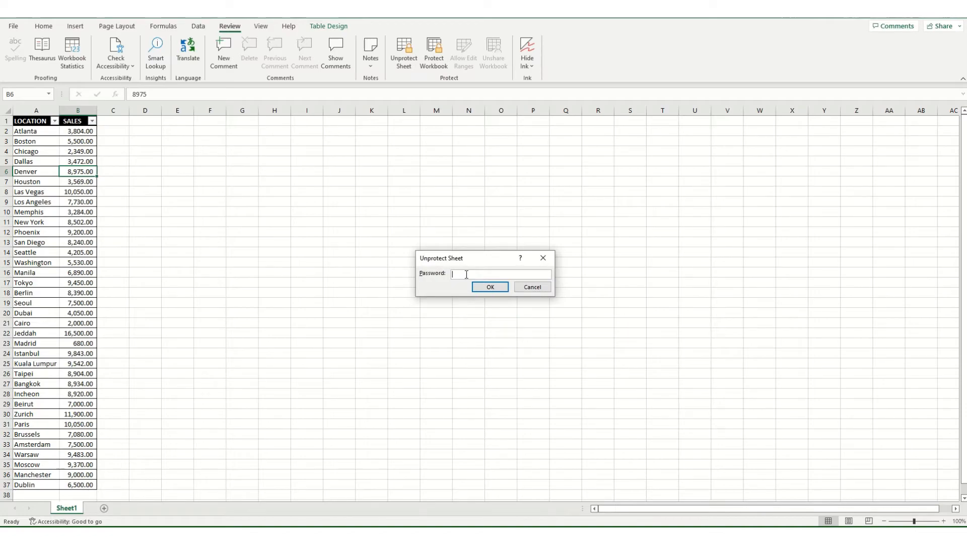
text(12345)
click(491, 287)
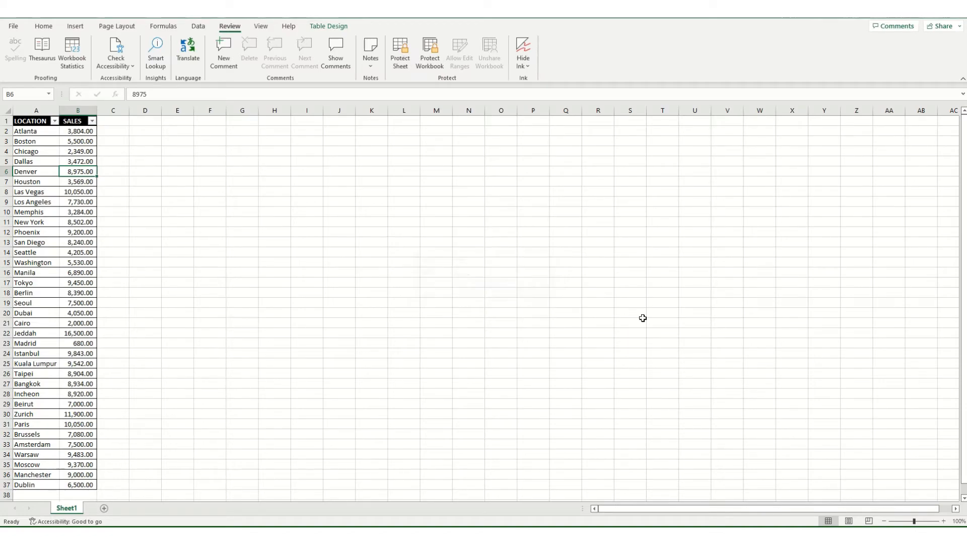
Type test text into two empty cells to confirm they are editable again
click(372, 212)
text(sdf)
key(BackSpace)
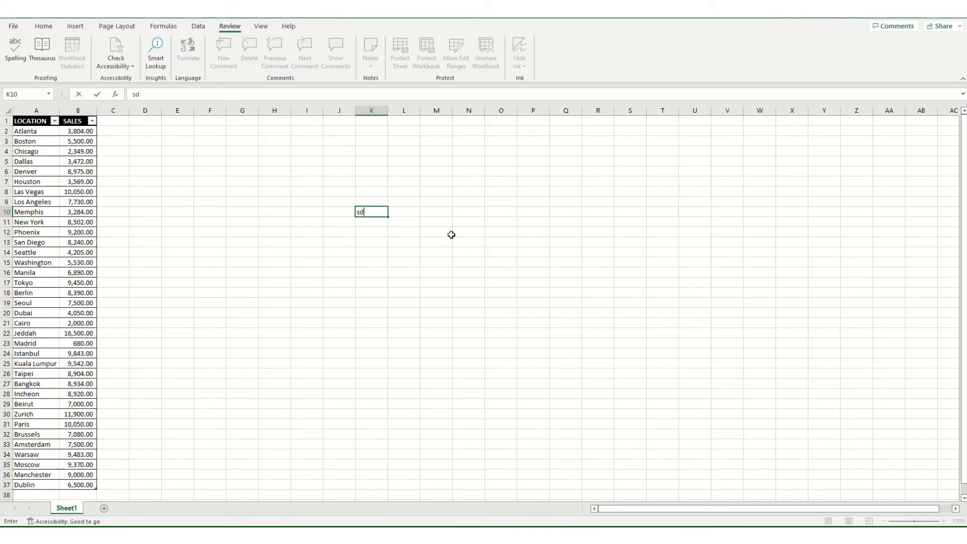
click(299, 204)
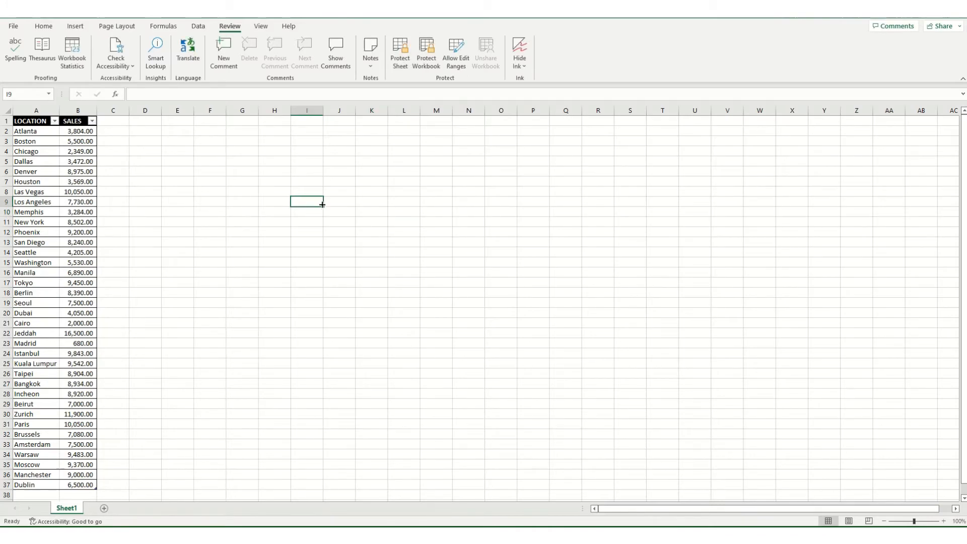
text(sdfsd)
key(BackSpace)
key(BackSpace)
key(BackSpace)
key(BackSpace)
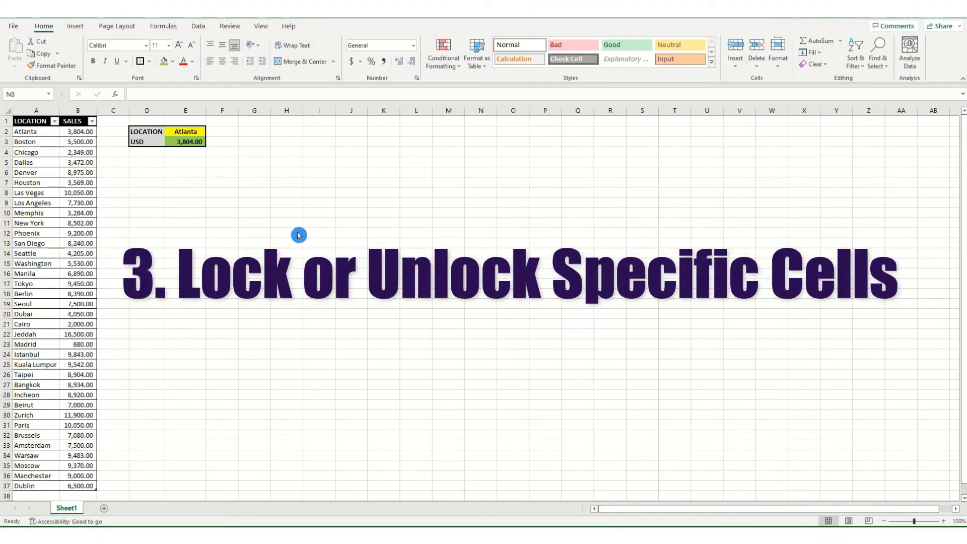
Select the yellow LOCATION input cell E2 showing Atlanta
click(198, 131)
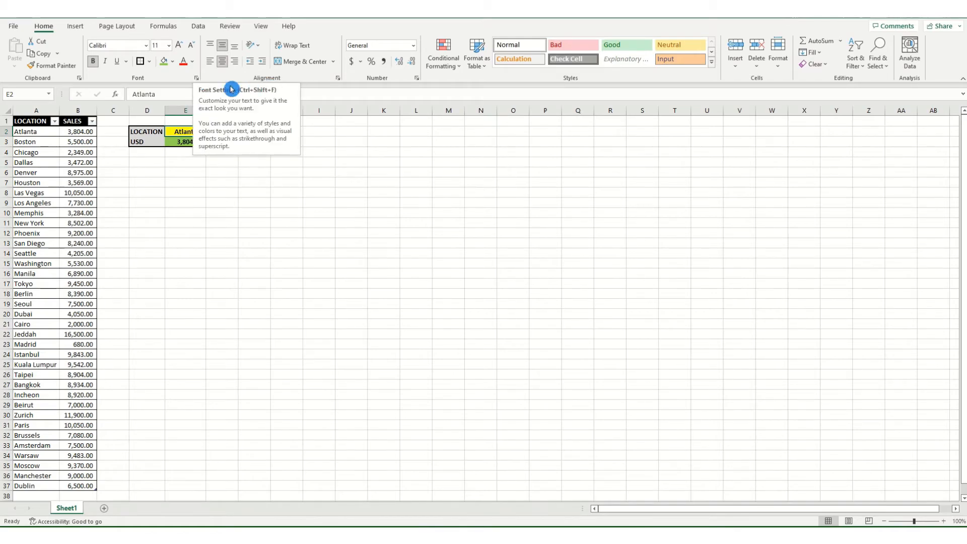
Untick Locked for cell E2 on the Format Cells Protection tab
click(422, 170)
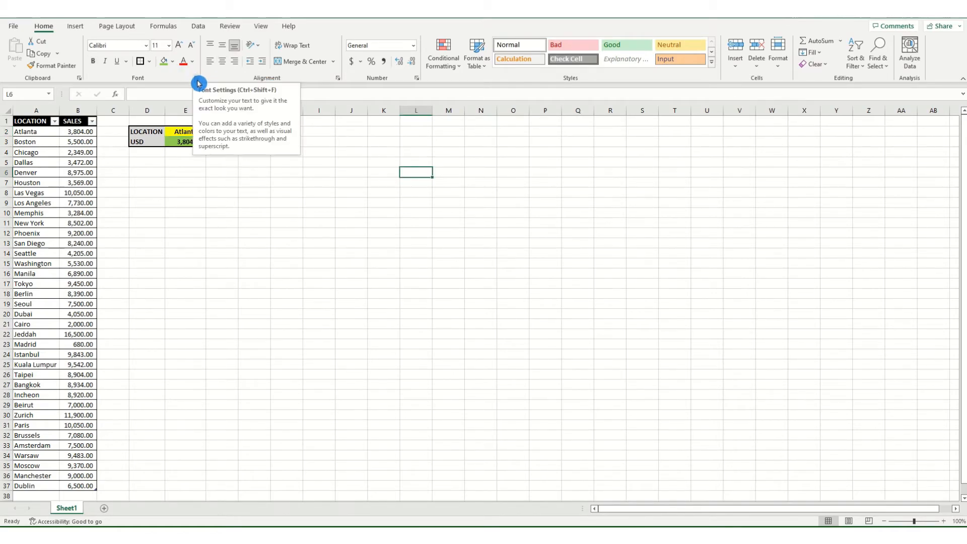
click(197, 80)
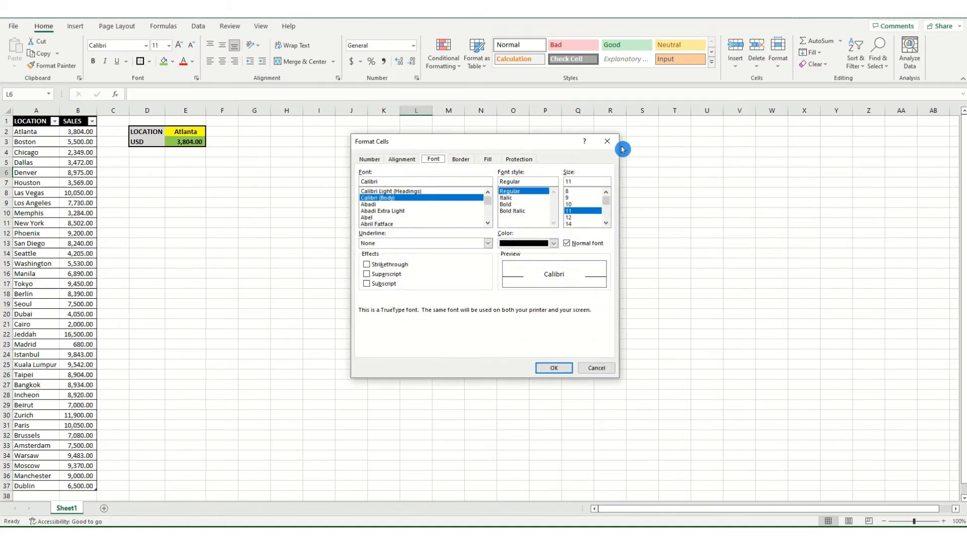
click(607, 141)
click(196, 132)
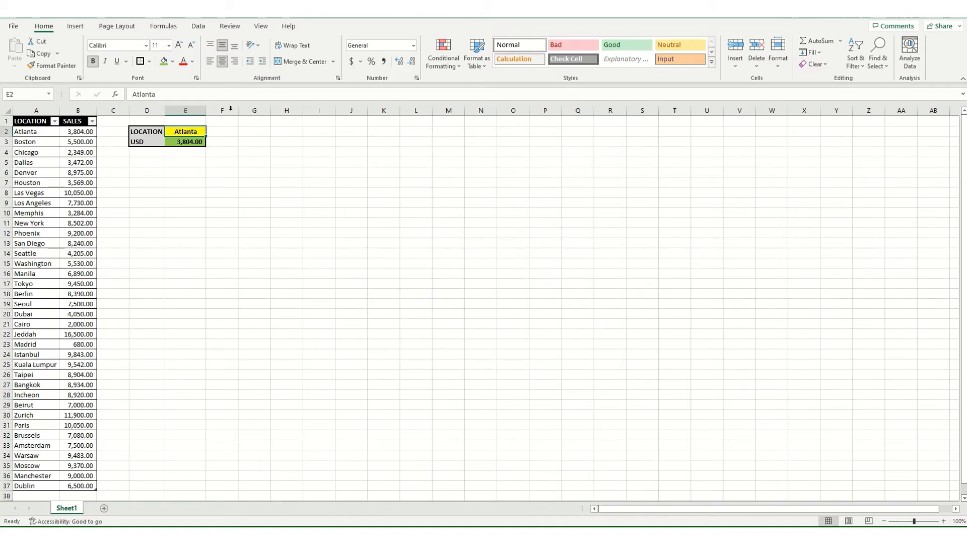
click(198, 80)
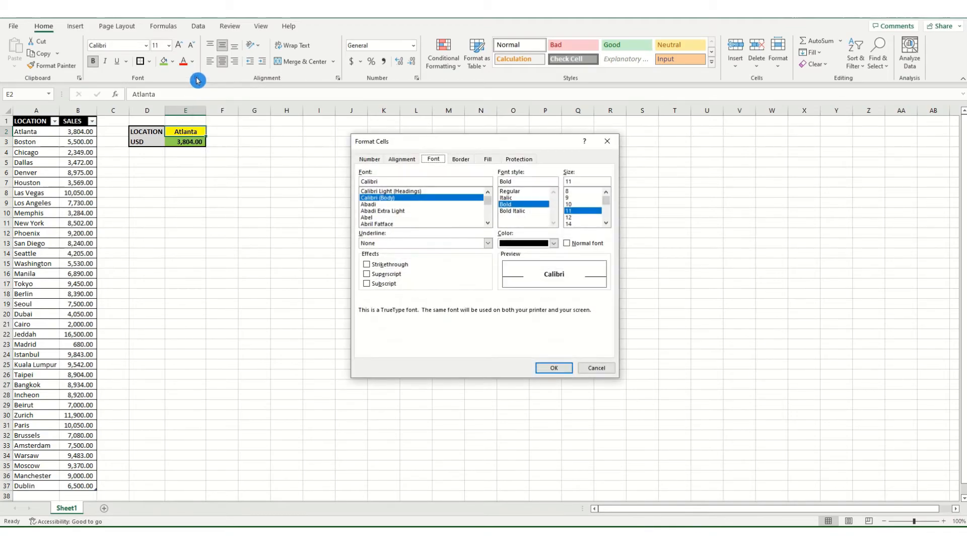
click(528, 159)
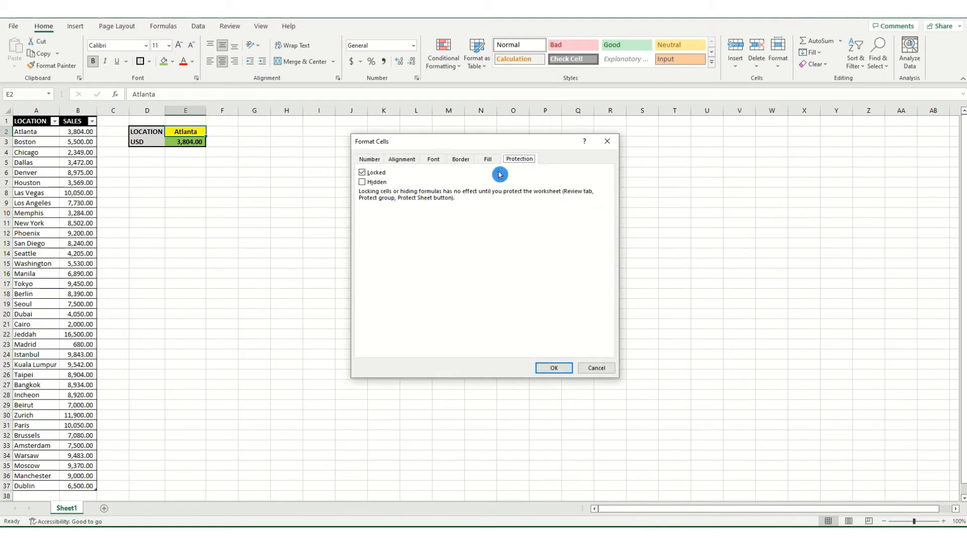
click(364, 173)
click(364, 174)
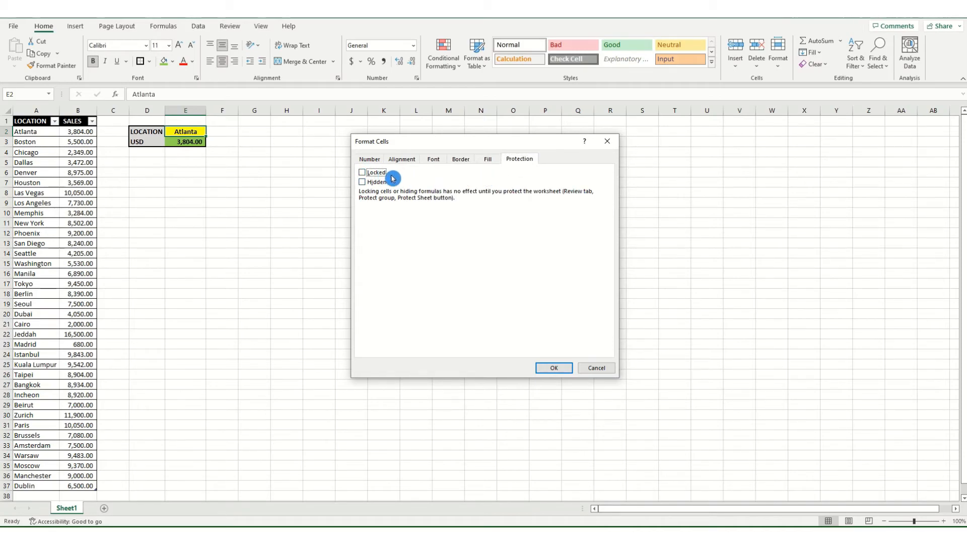
click(558, 370)
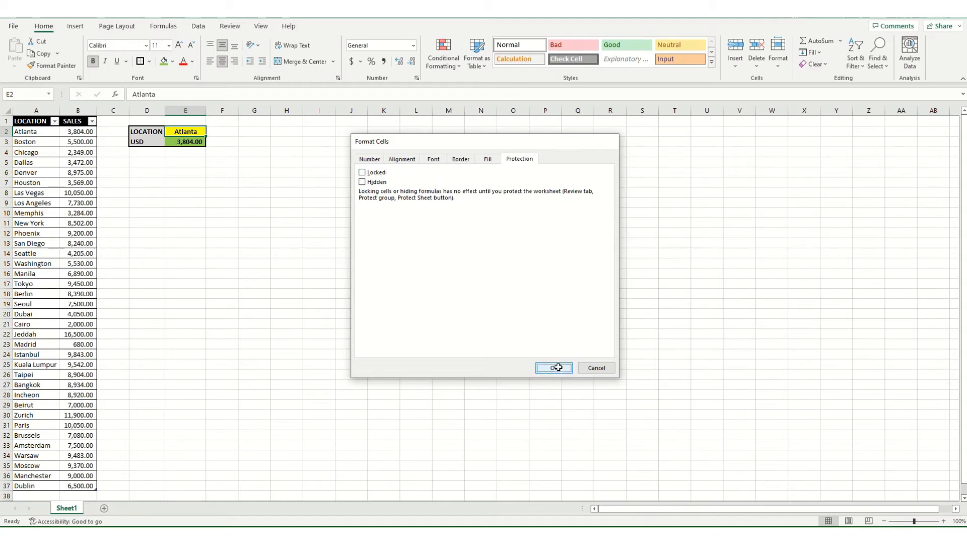
click(319, 204)
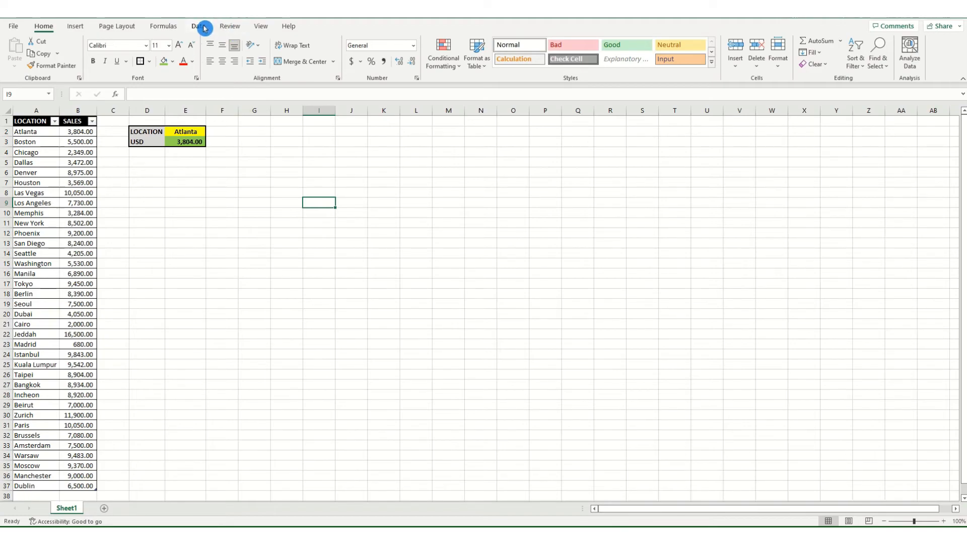
Protect Sheet1 again from the Review tab with a confirmed sheet password
click(225, 28)
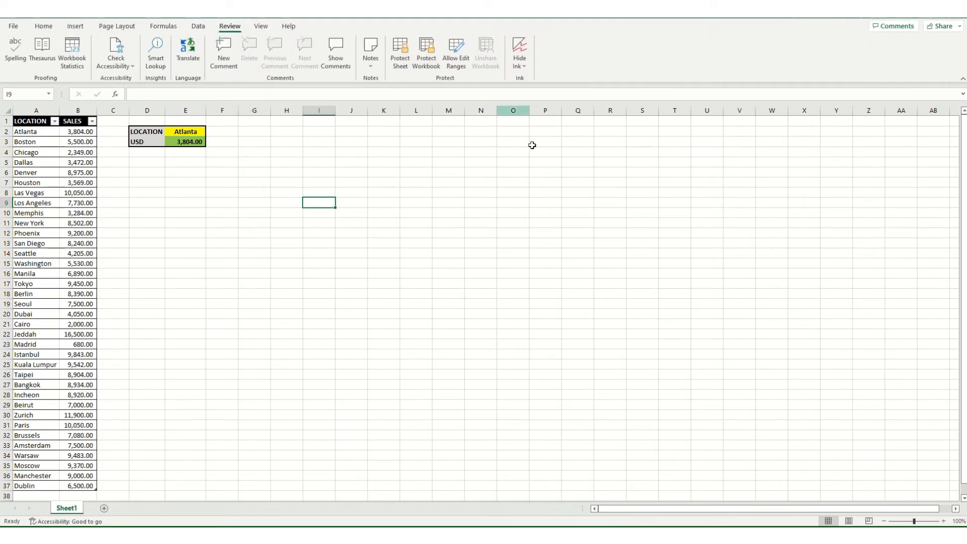
click(402, 45)
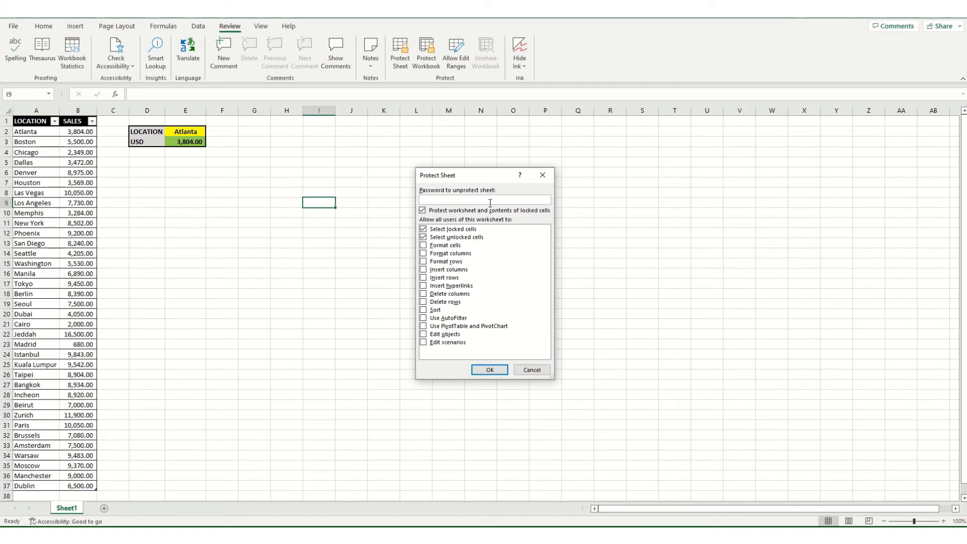
click(491, 371)
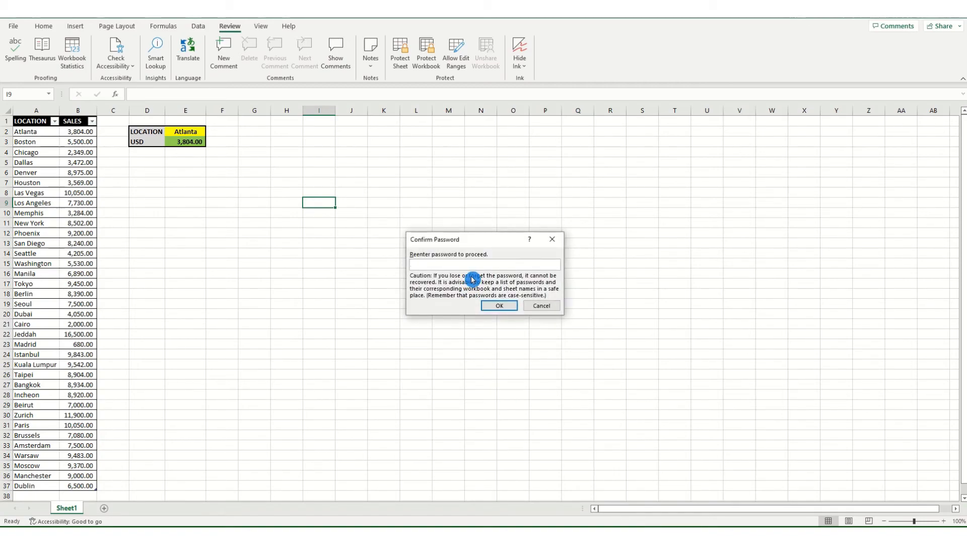
text(1)
click(499, 305)
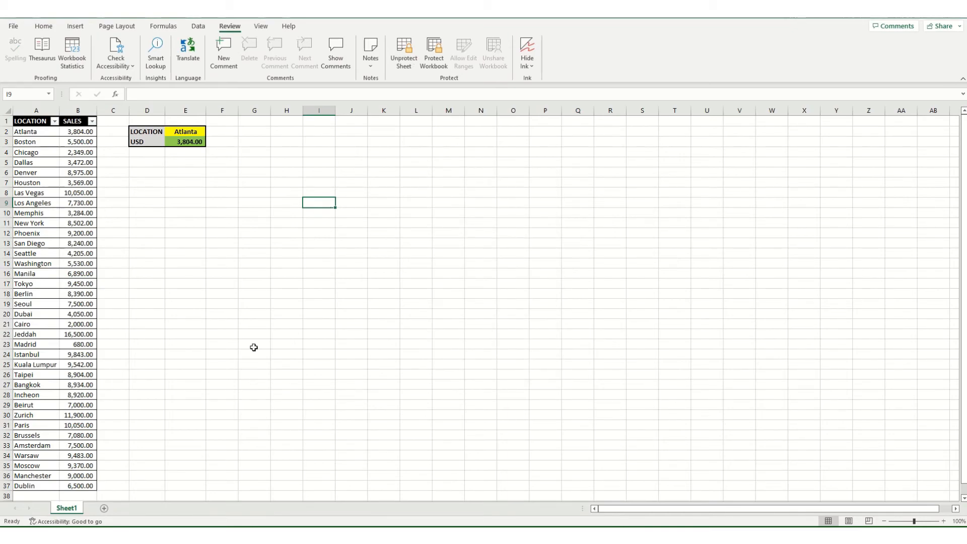
Try editing locked cells B8 and E3, dismissing the protected-sheet warnings
click(80, 194)
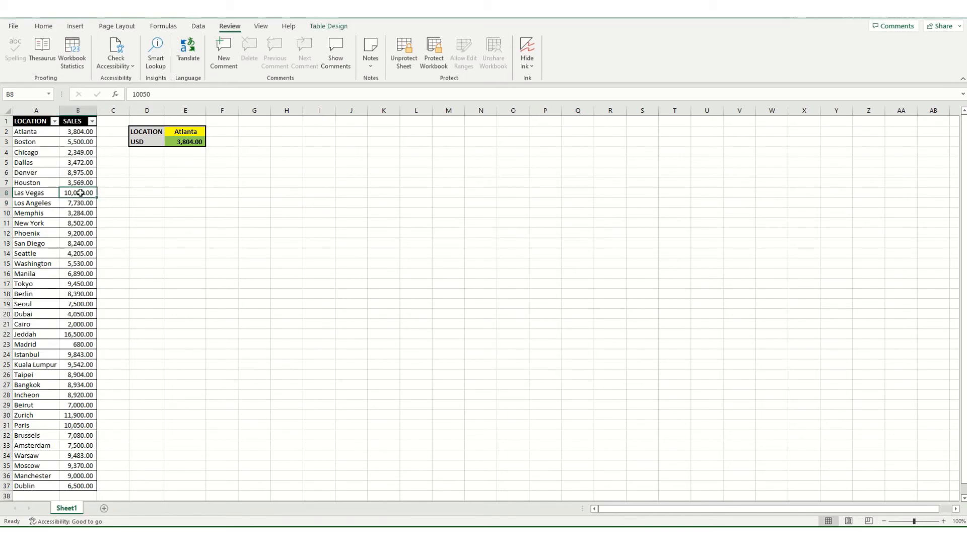
double_click(243, 230)
click(489, 296)
click(177, 144)
double_click(332, 193)
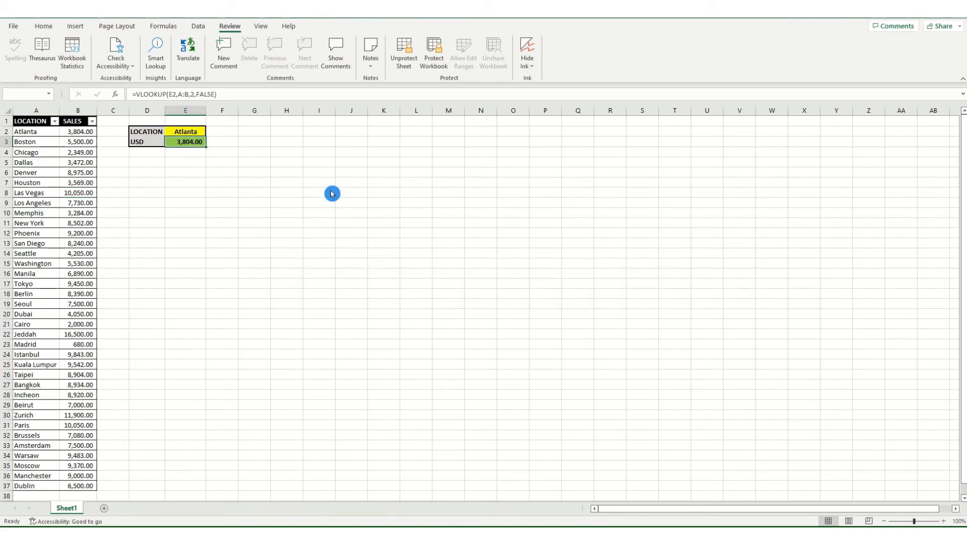
click(488, 298)
Enter Denver in the unlocked LOCATION cell E2 so USD returns 8,975.00
click(195, 130)
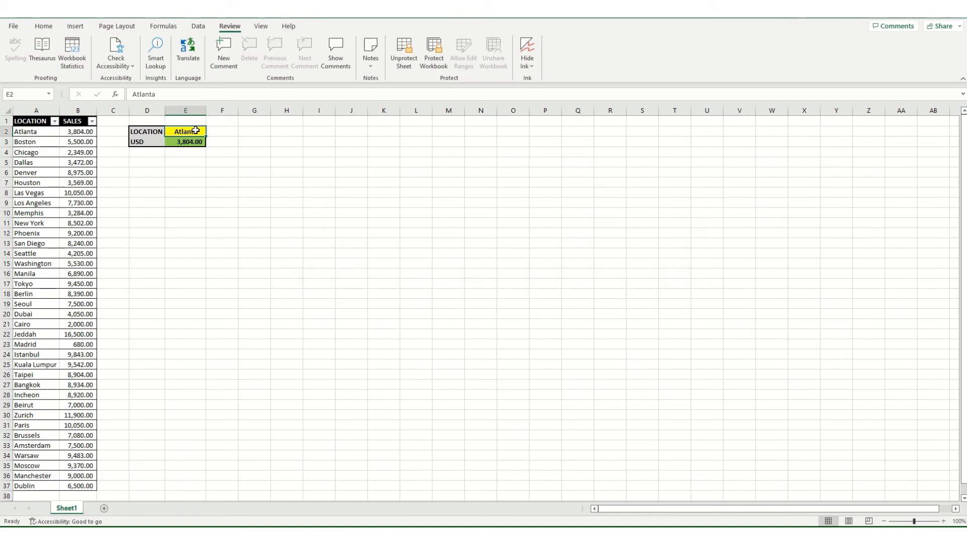
text(fsds)
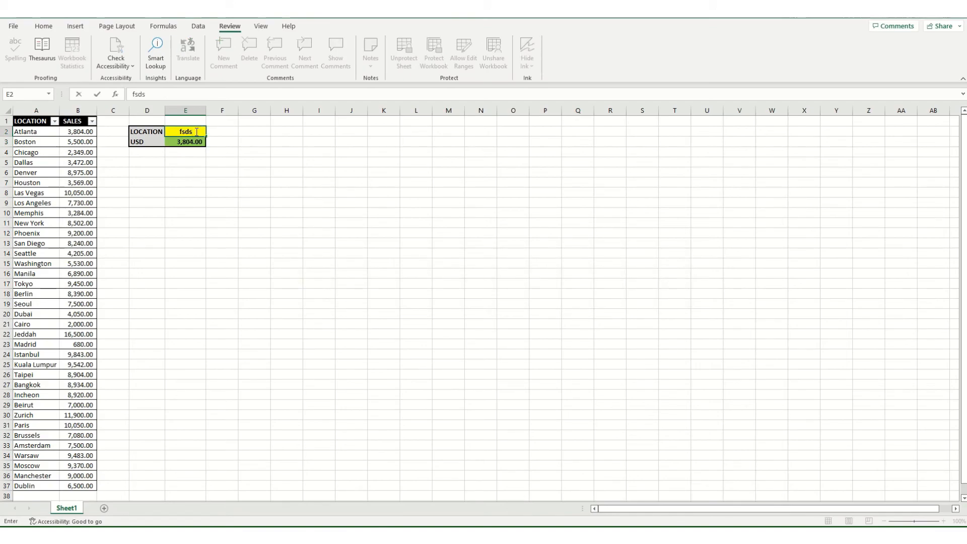
key(Return)
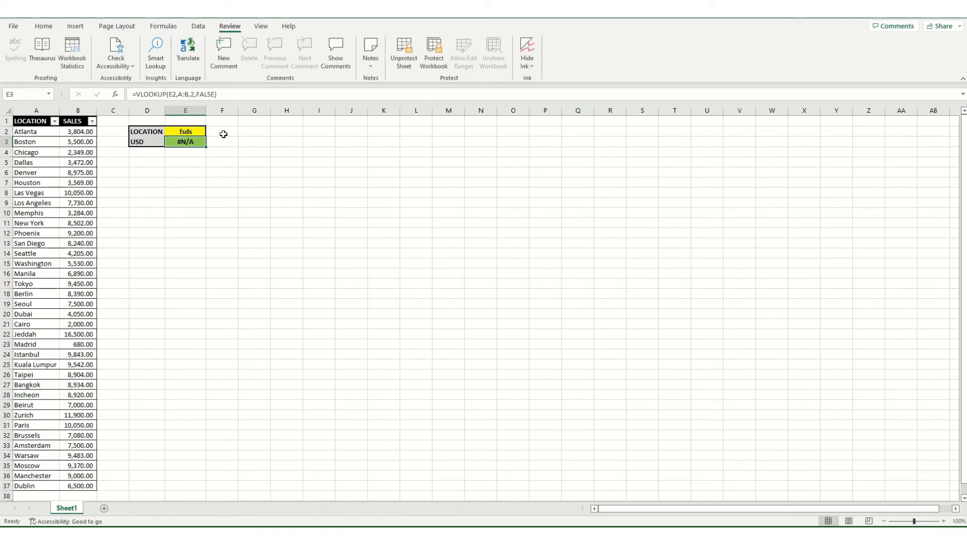
double_click(181, 130)
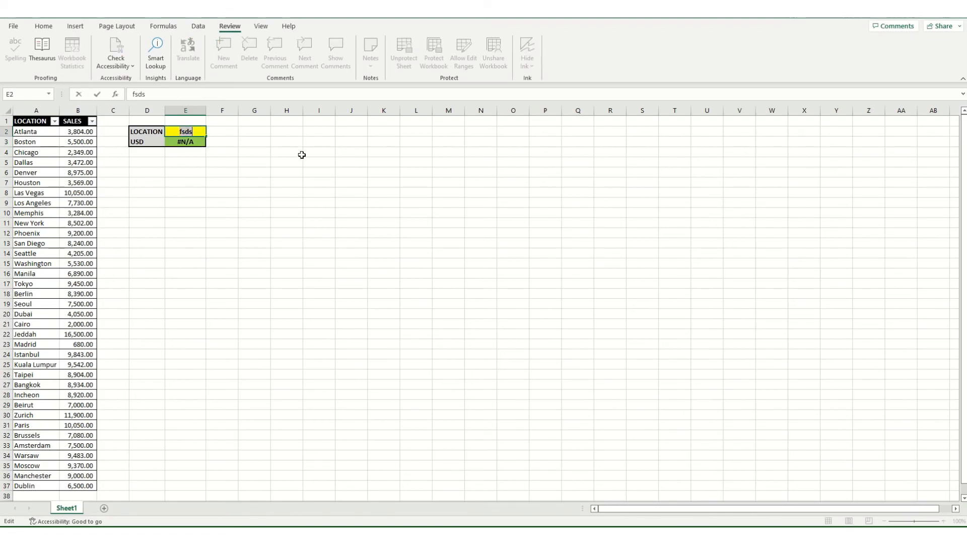
text(Denver)
key(Return)
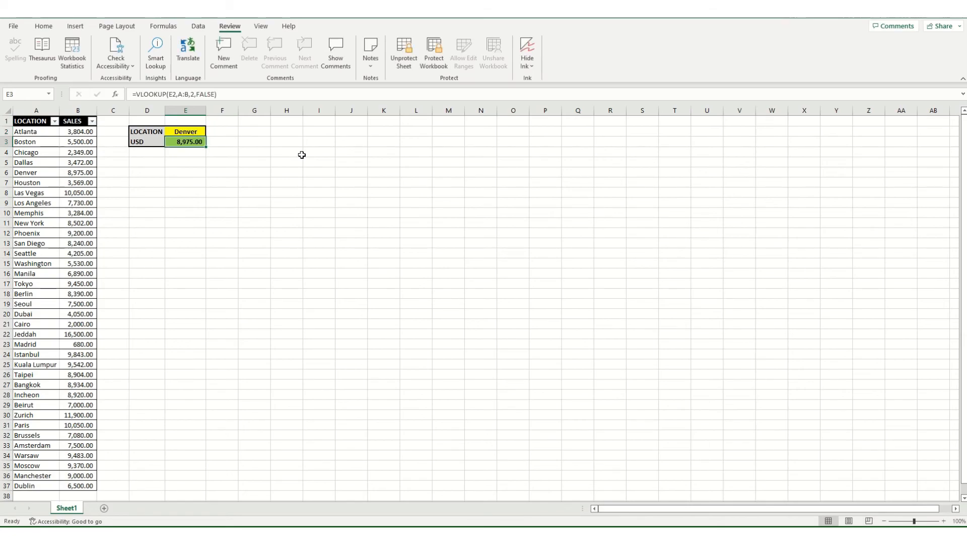
Select around the lookup box and recheck E2, leaving Denver unchanged
drag(196, 131, 313, 136)
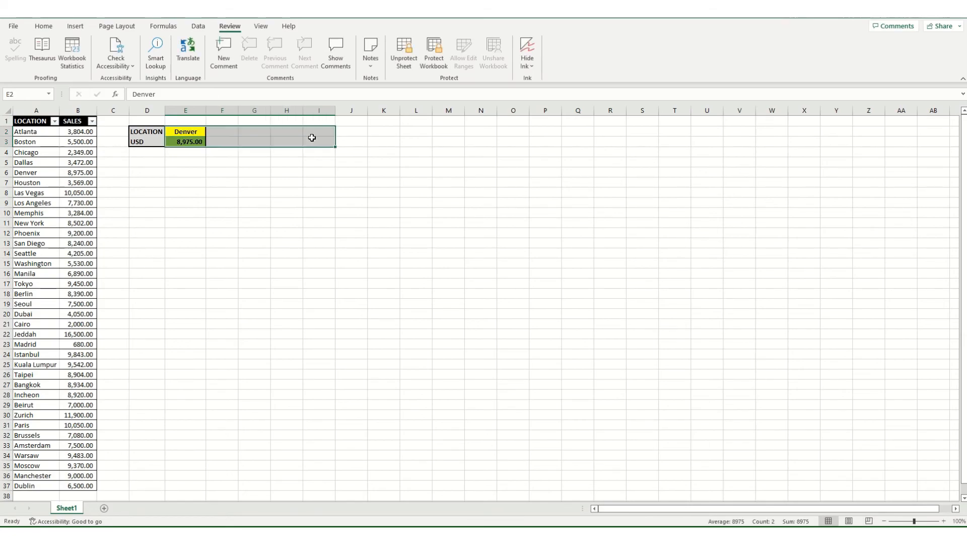
click(288, 202)
click(290, 142)
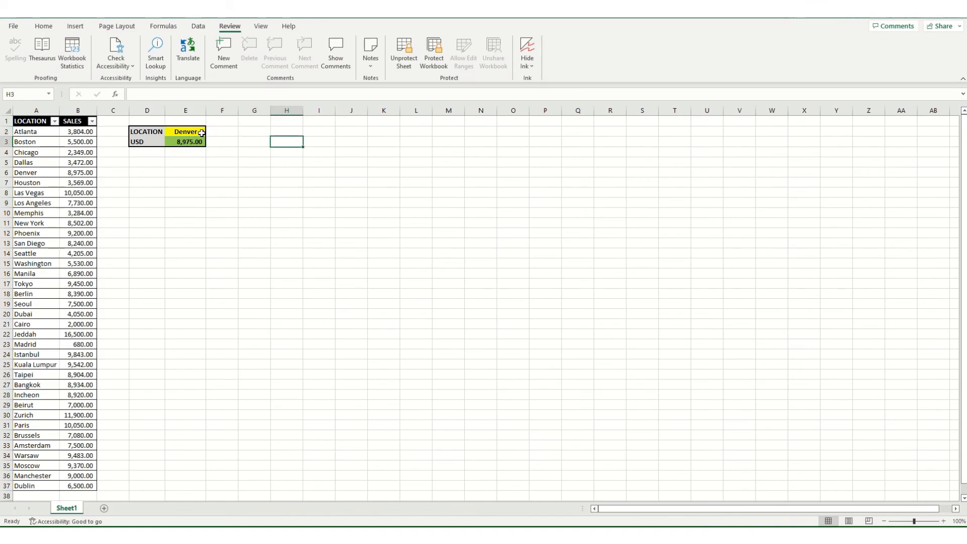
double_click(202, 133)
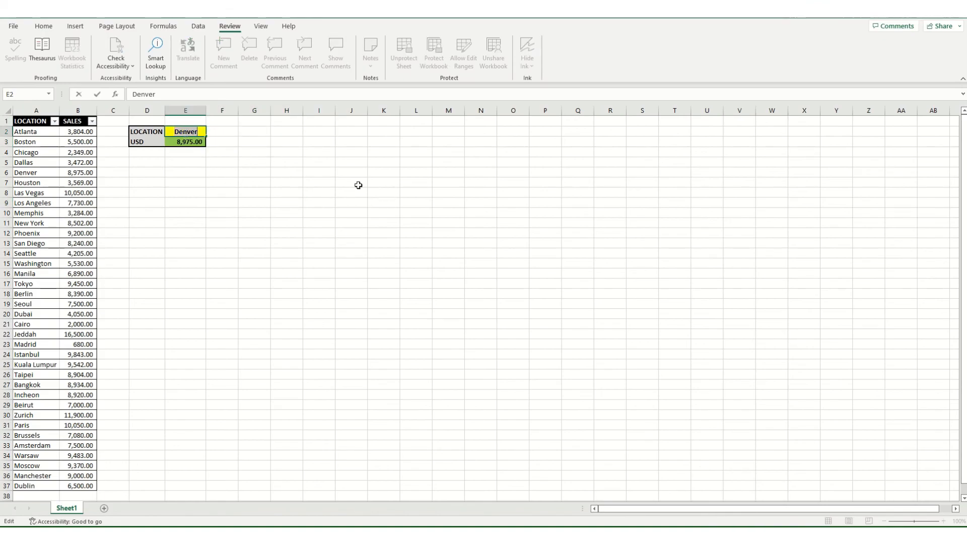
click(340, 201)
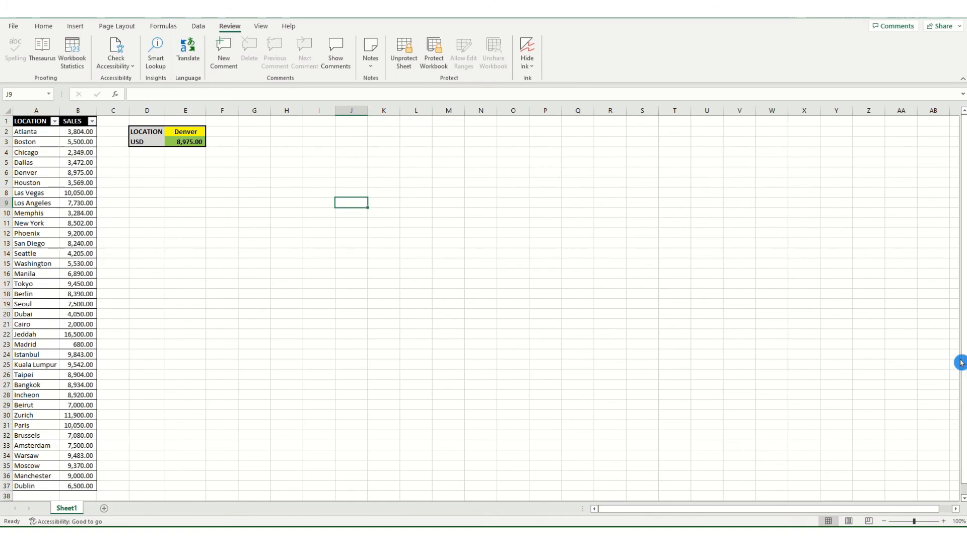